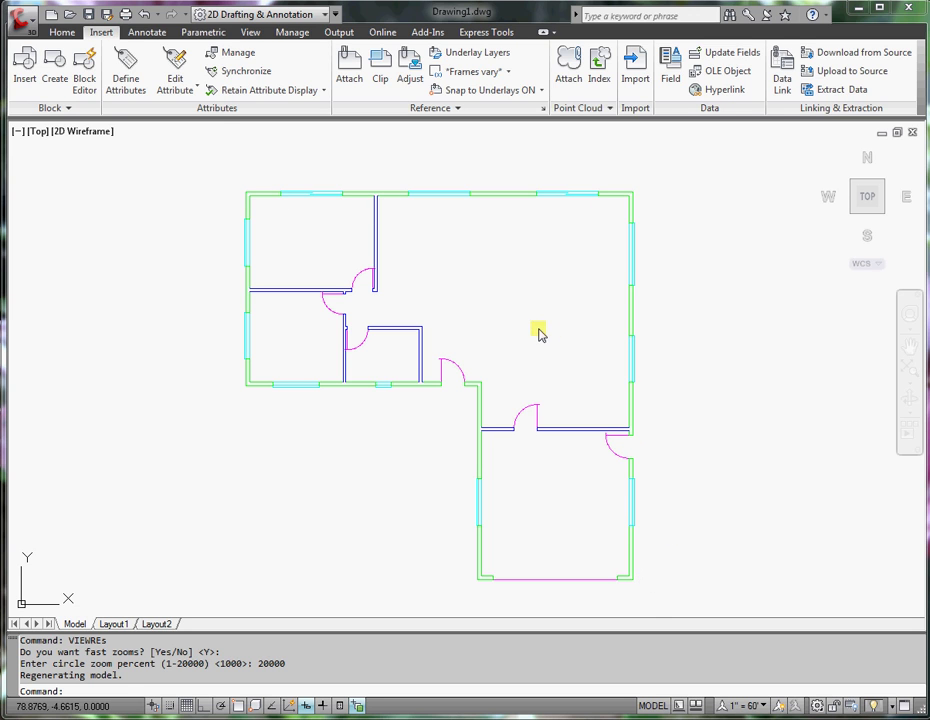
# Step: Select the house floor-plan block and delete it from model space
pyautogui.click(375, 196)
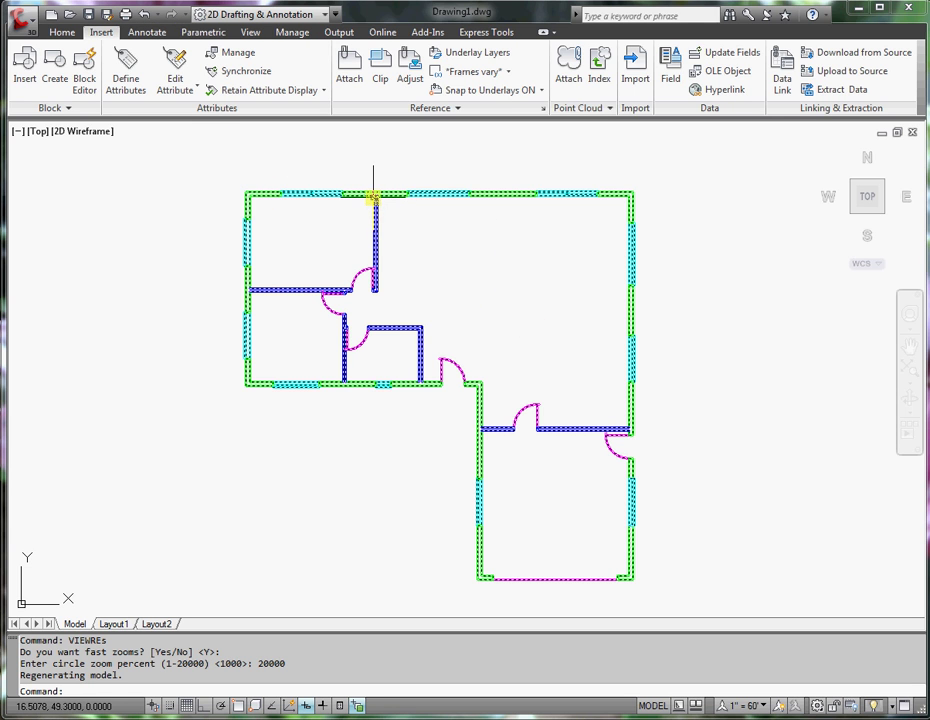
pyautogui.click(372, 196)
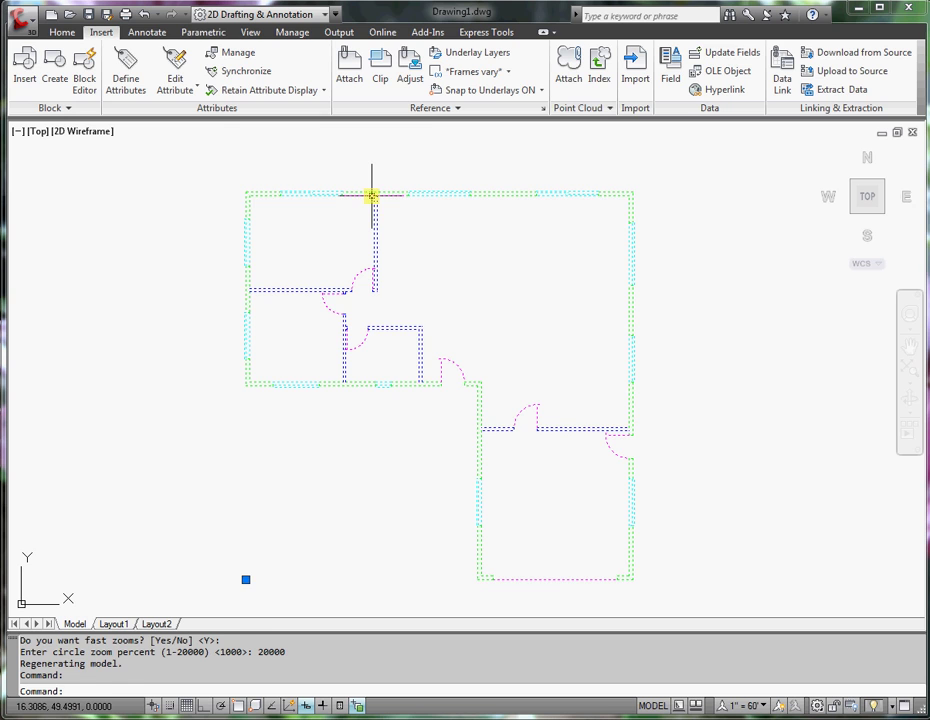
pyautogui.press('Delete')
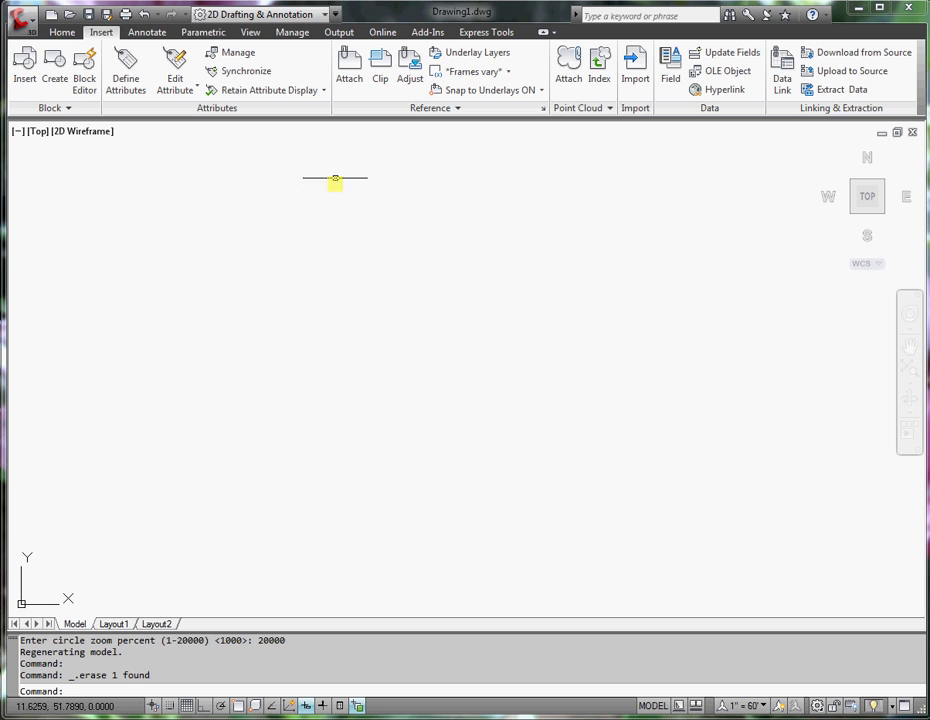
# Step: Save a copy of the drawing to Removable Disk (E:) named My House JSS
pyautogui.click(35, 19)
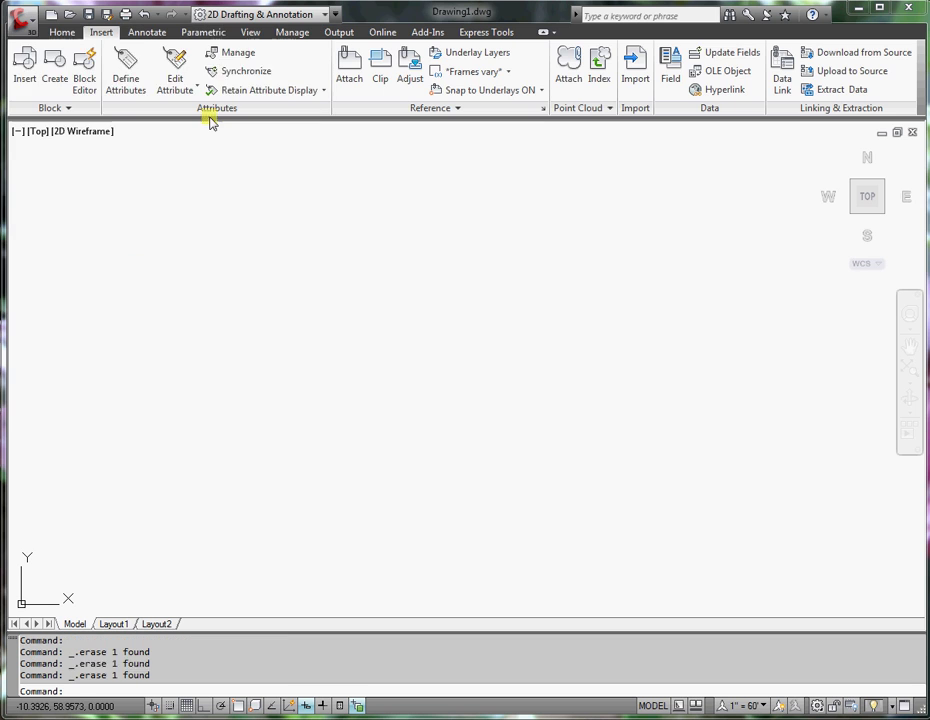
pyautogui.hotkey('ctrl', 'shift', 's')
pyautogui.click(607, 225)
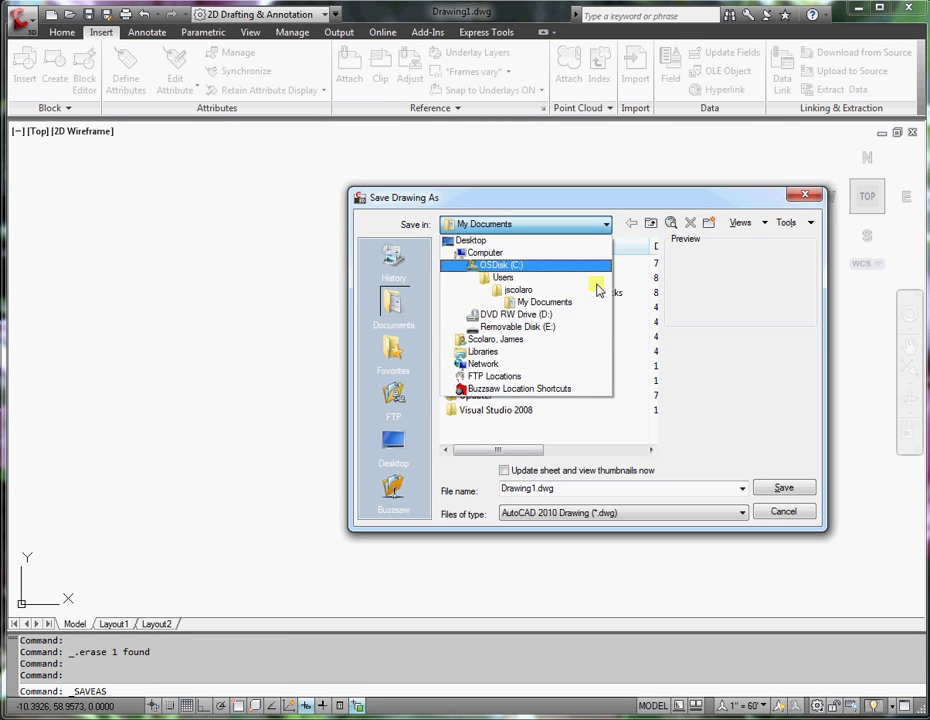
pyautogui.click(520, 327)
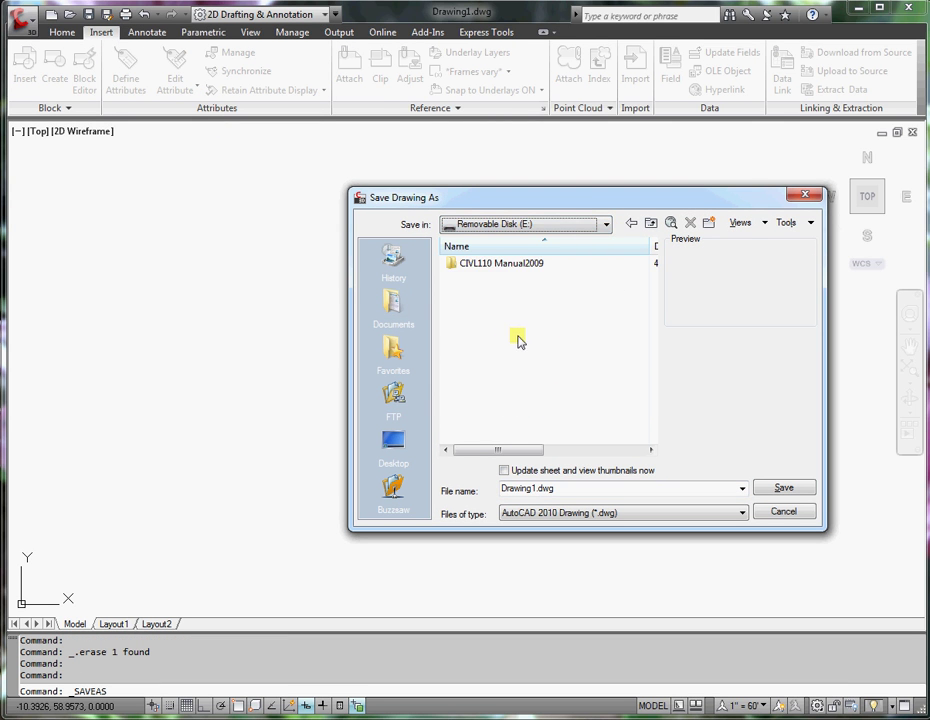
pyautogui.click(572, 490)
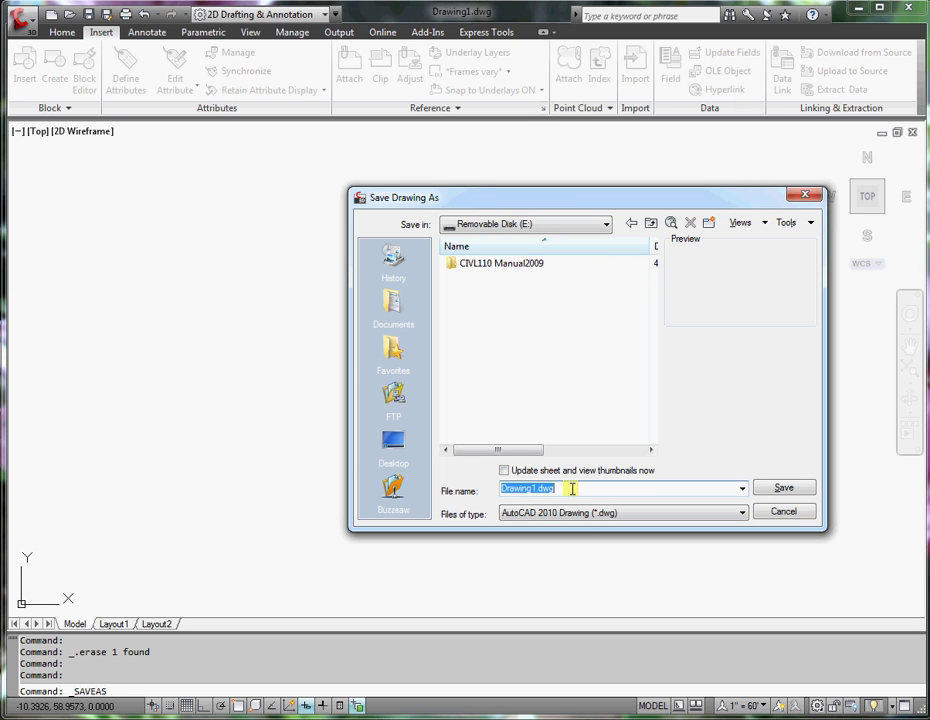
pyautogui.write('My House JSS')
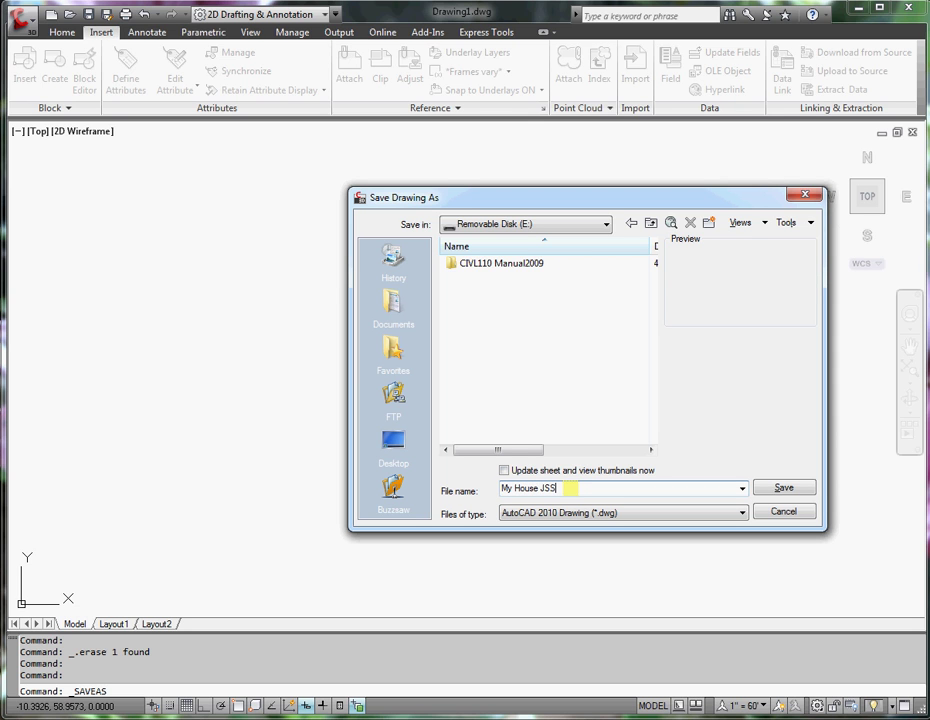
pyautogui.click(785, 490)
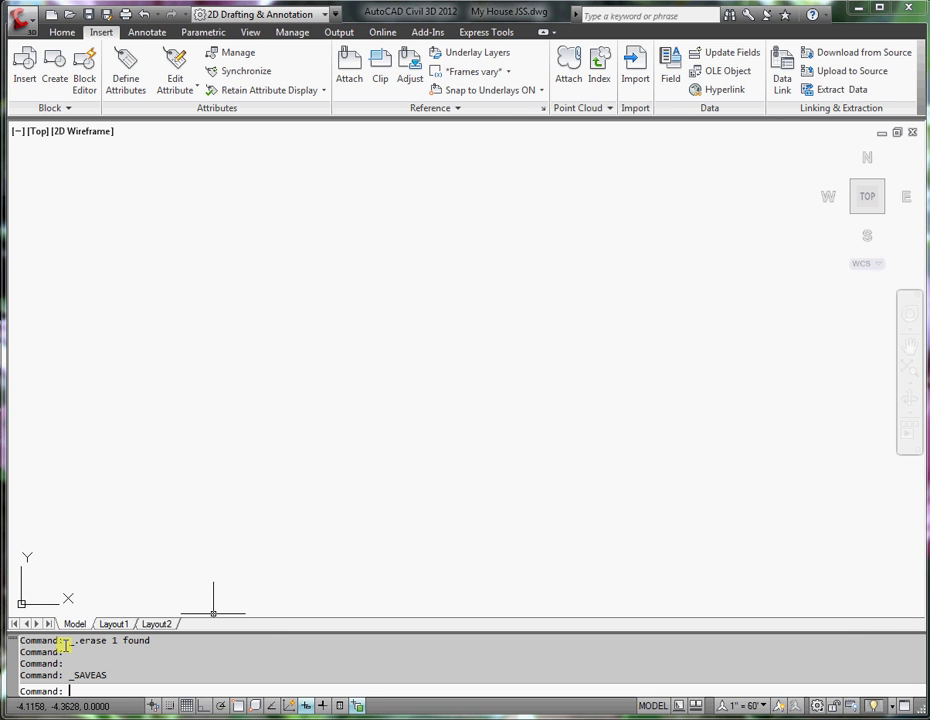
# Step: Set units to Architectural, 0'-0 1/32" precision, 0.00 angle precision and Inches insertion scale
pyautogui.write('its')
pyautogui.press('Return')
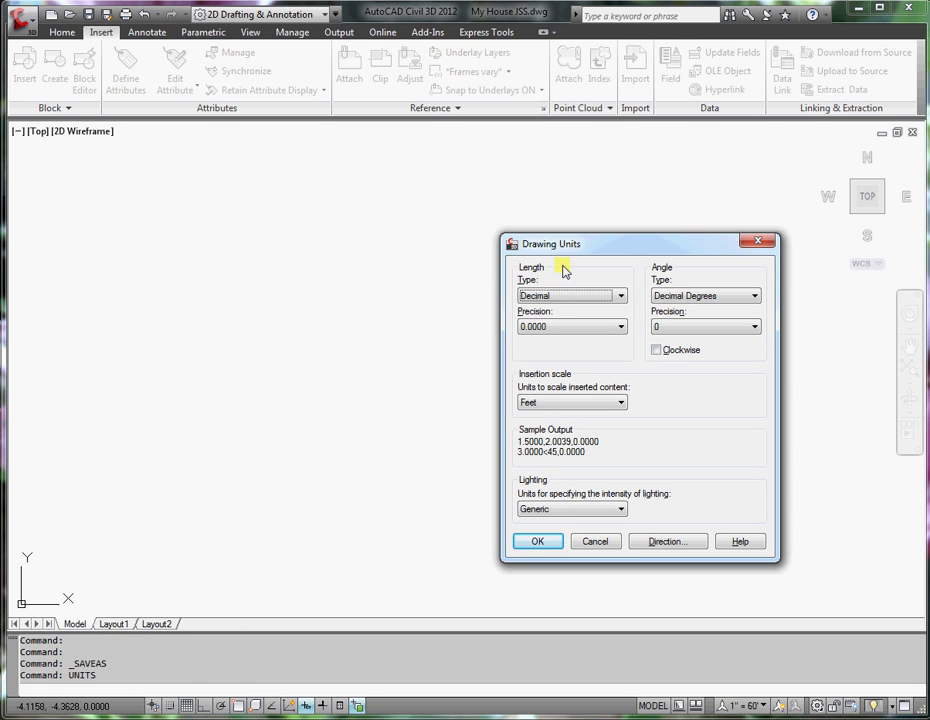
pyautogui.click(620, 296)
pyautogui.click(566, 310)
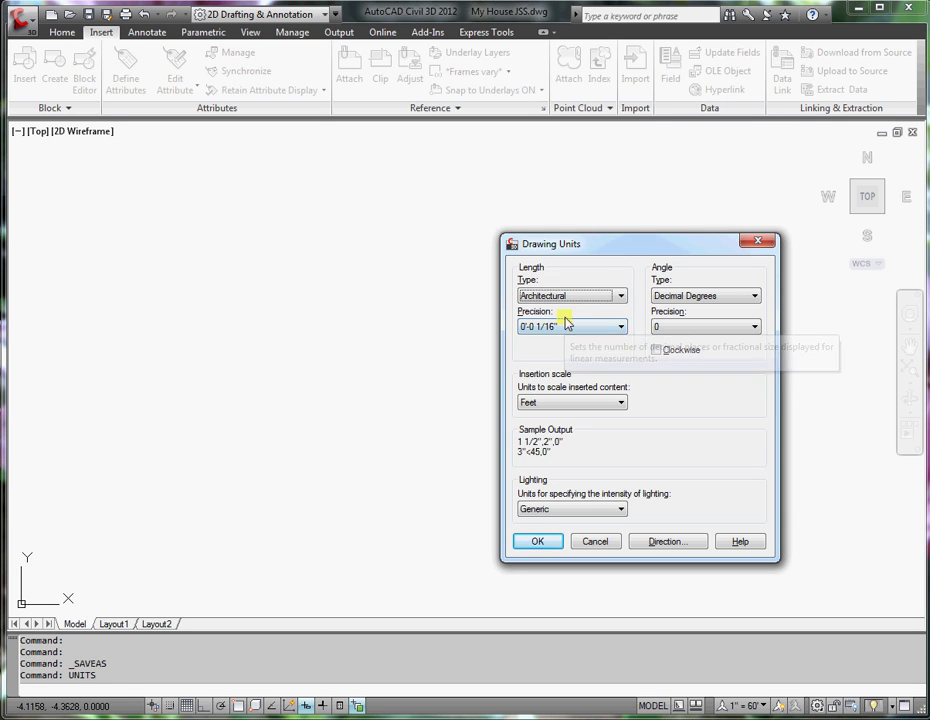
pyautogui.click(620, 328)
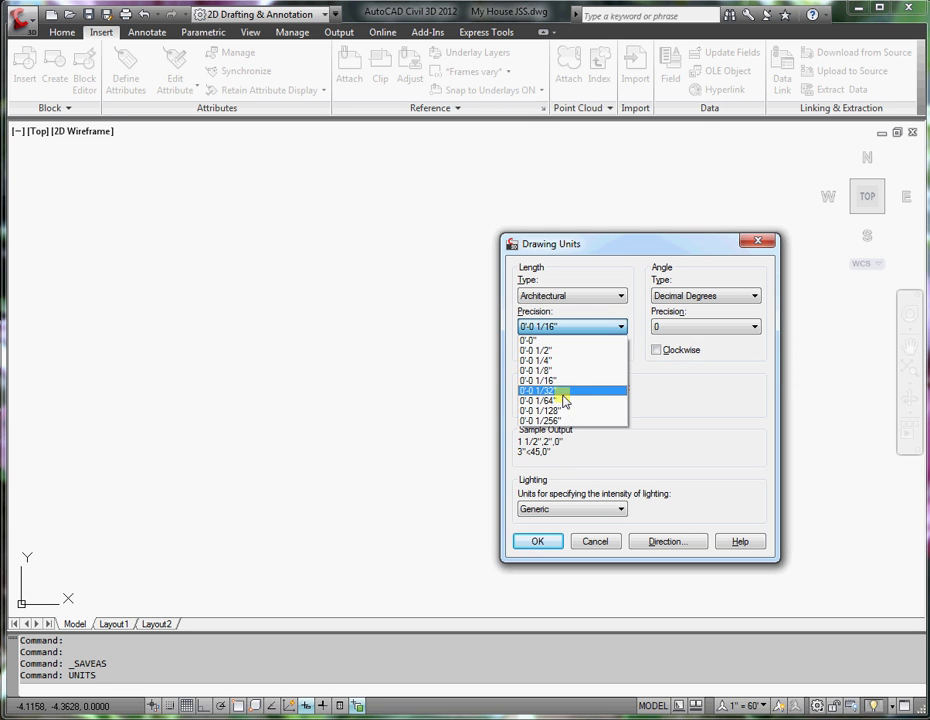
pyautogui.click(563, 398)
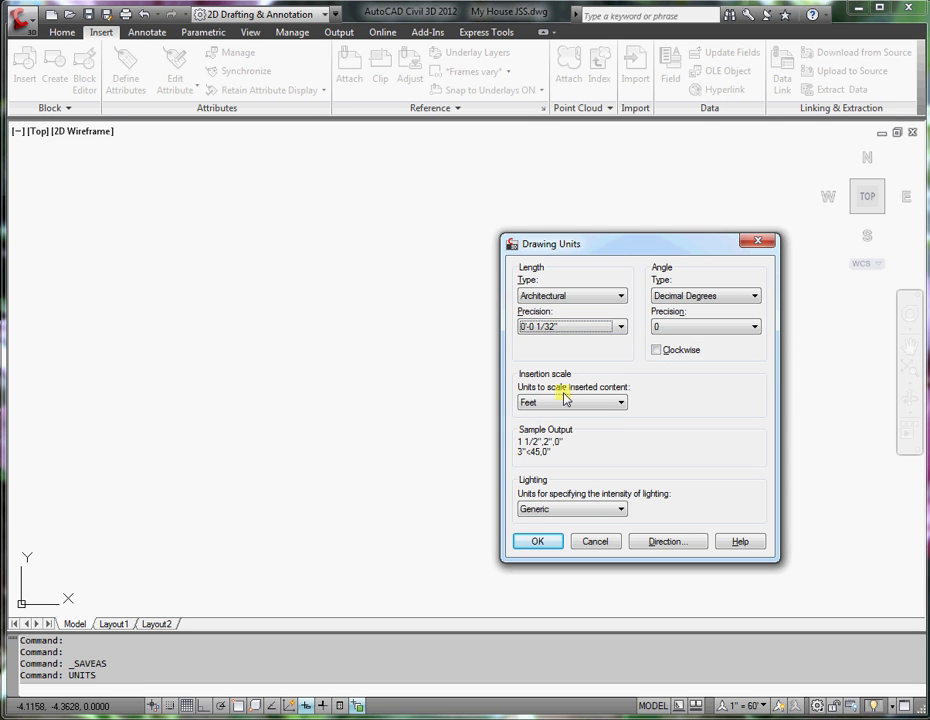
pyautogui.click(752, 328)
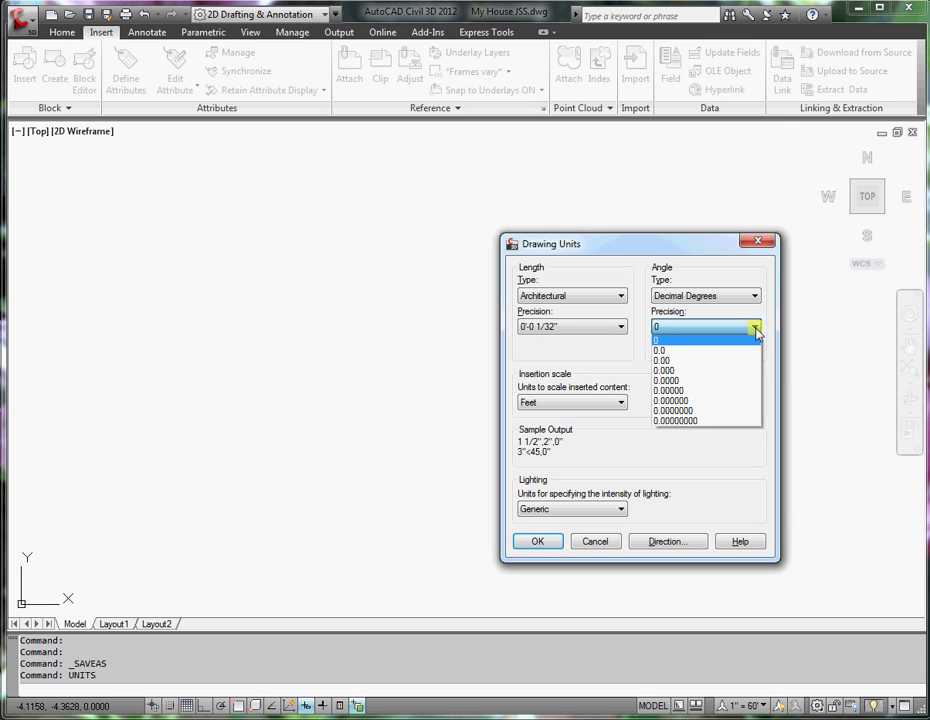
pyautogui.click(679, 362)
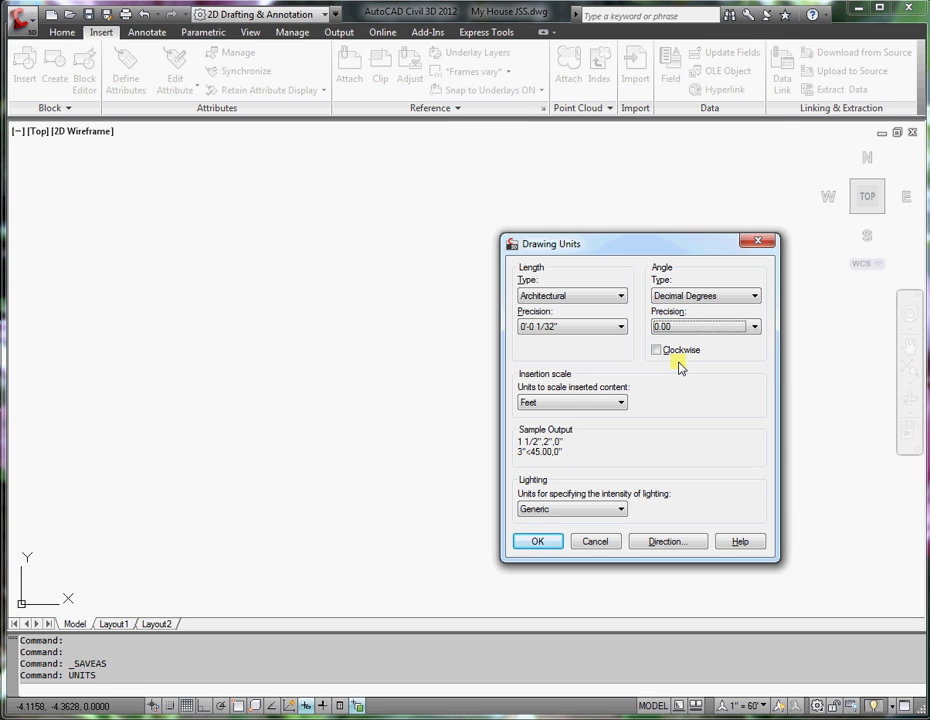
pyautogui.click(622, 403)
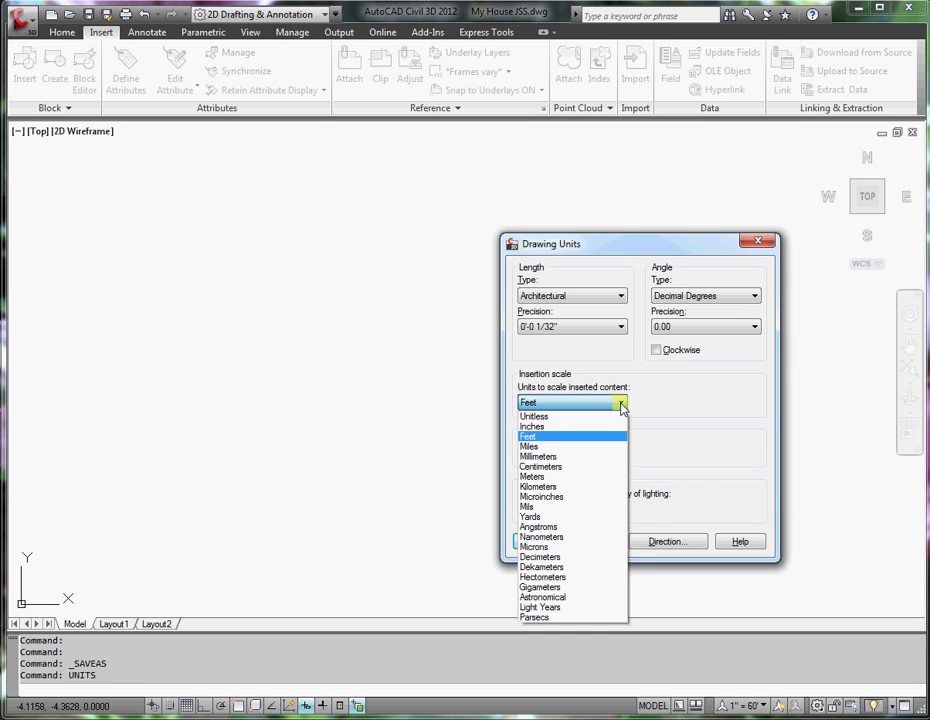
pyautogui.click(550, 428)
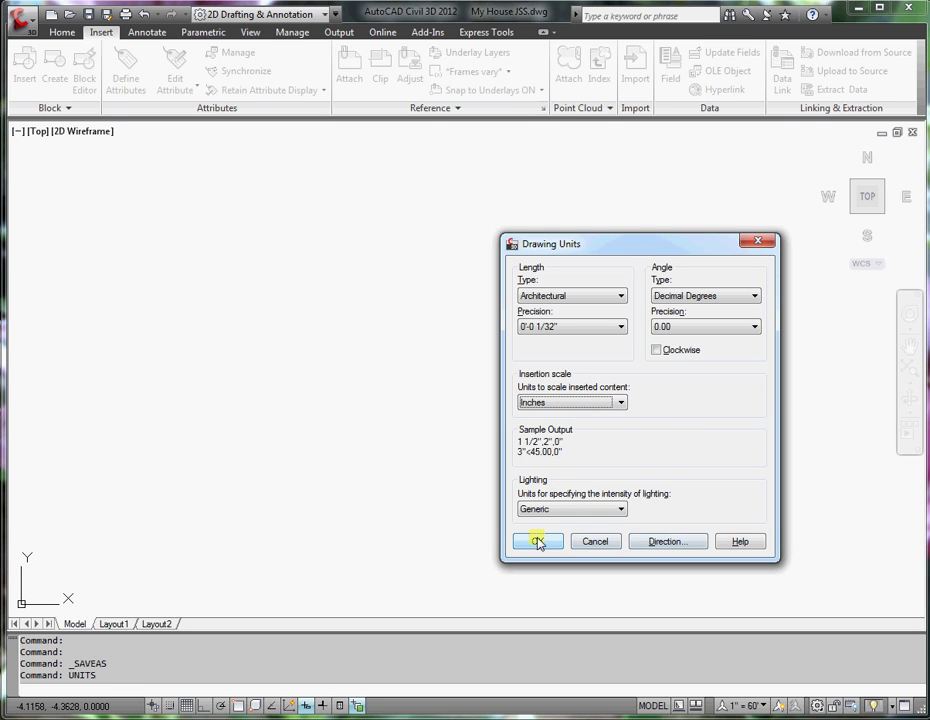
pyautogui.click(538, 542)
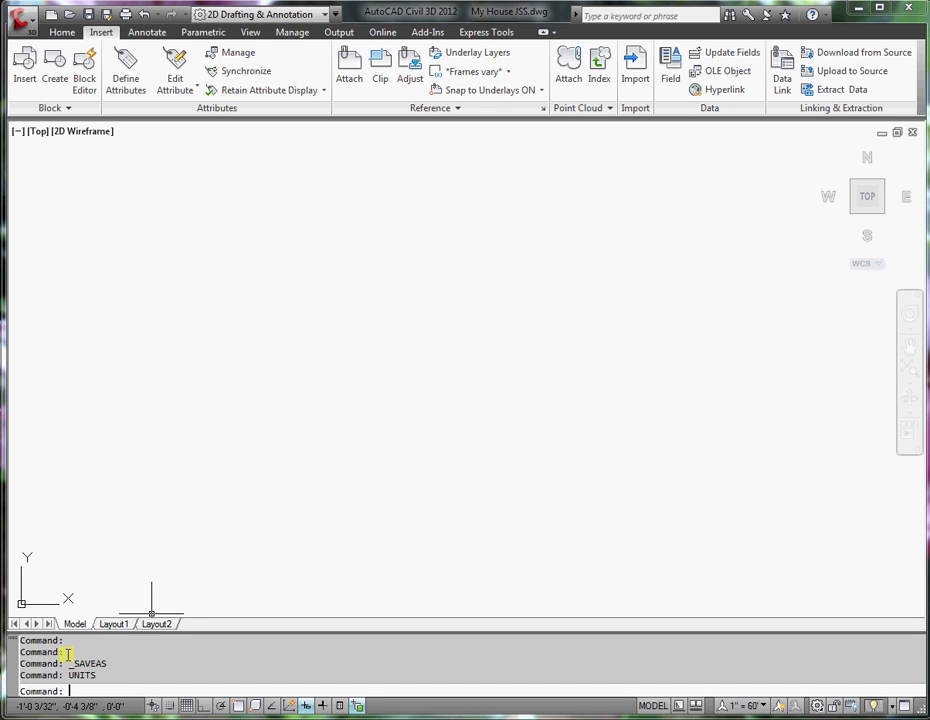
# Step: Zoom the view to a window with corners at 0,0 and 70',70'
pyautogui.write('oom')
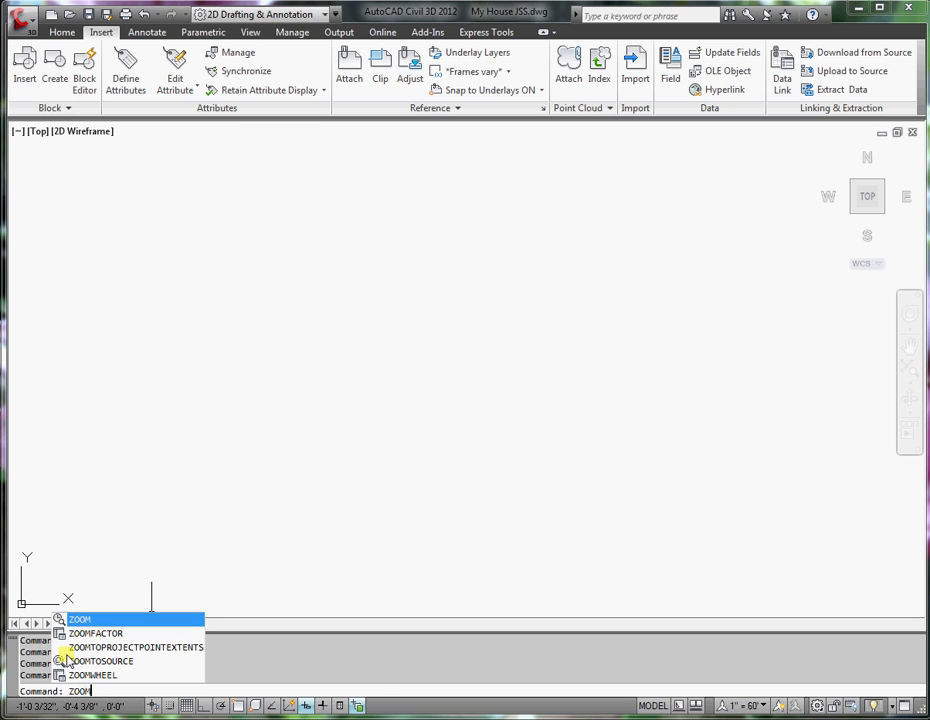
pyautogui.press('Return')
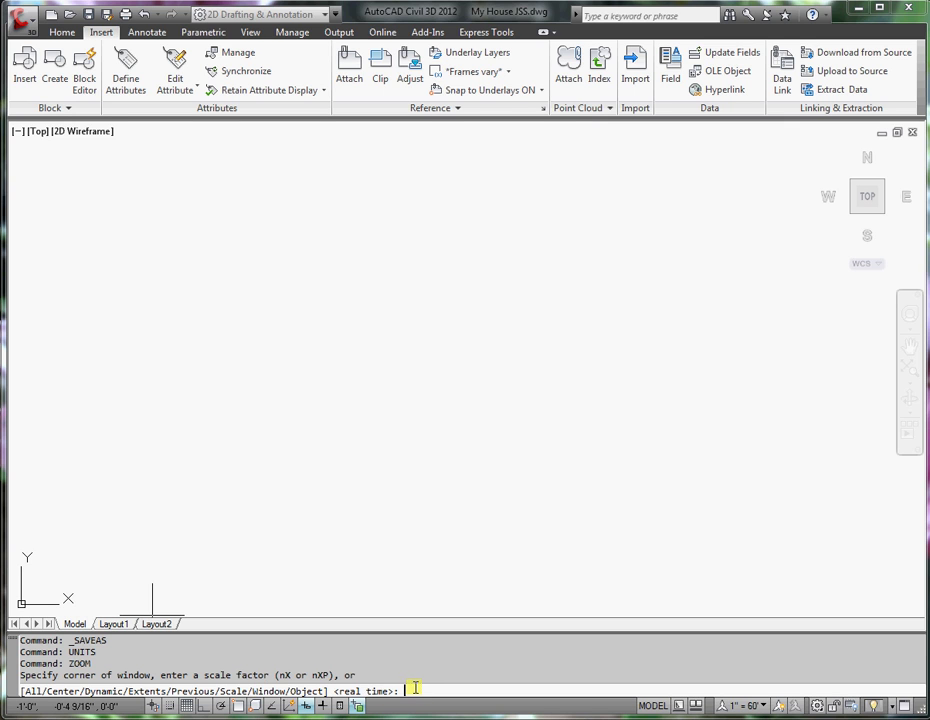
pyautogui.press('Return')
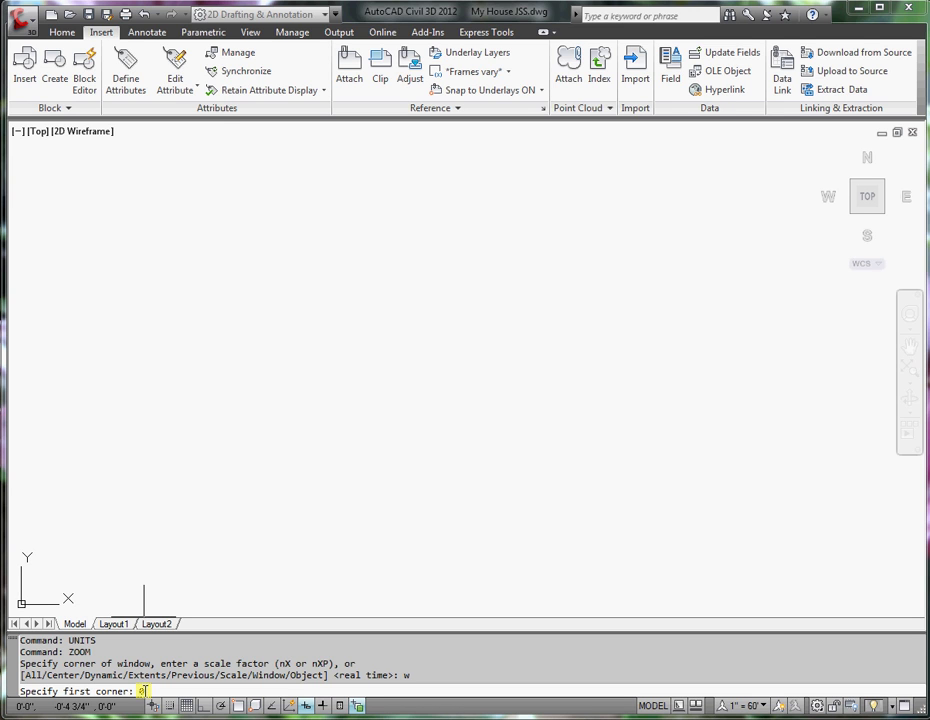
pyautogui.press('Return')
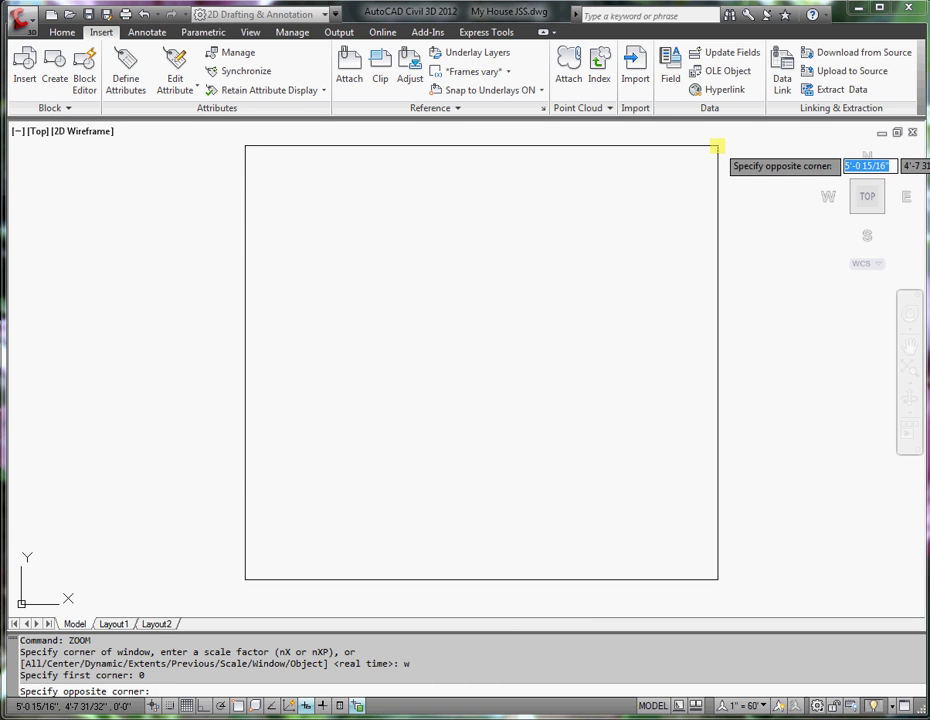
pyautogui.write("70'")
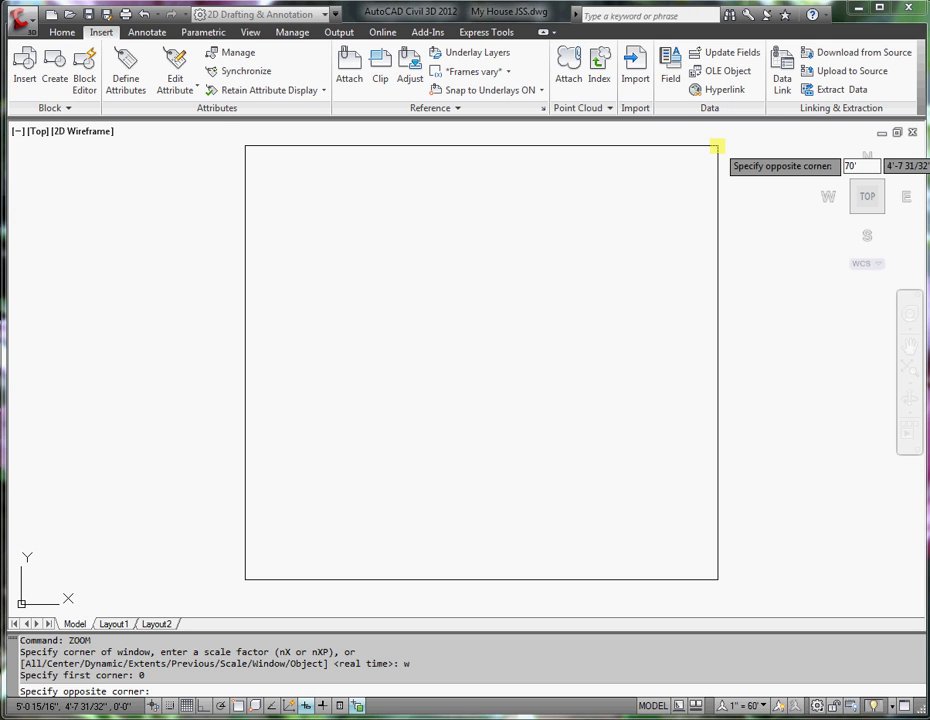
pyautogui.press('Tab')
pyautogui.write('70')
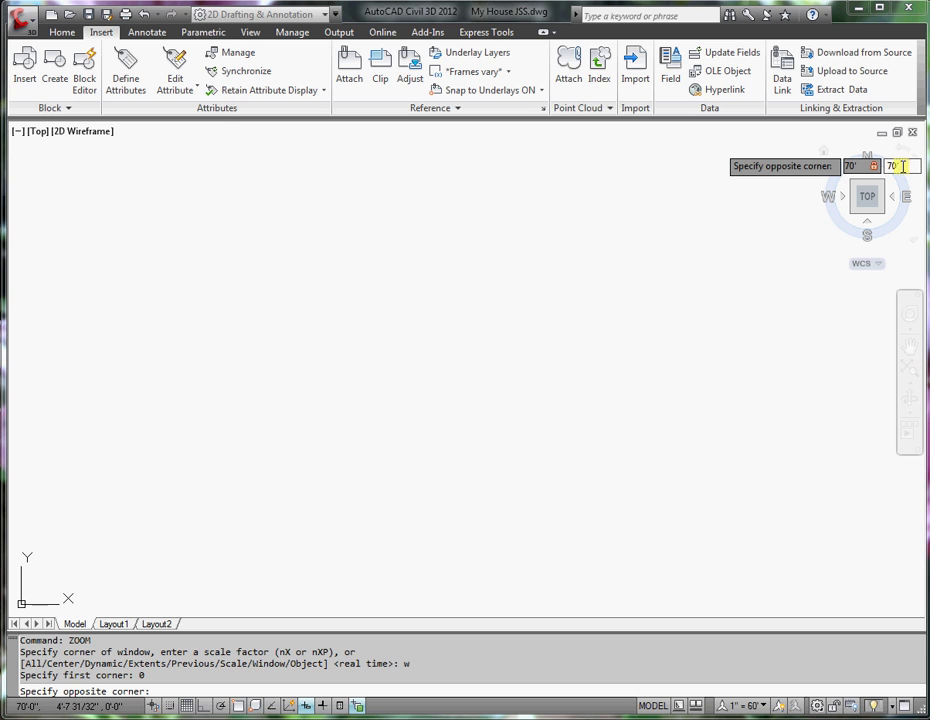
pyautogui.press('Return')
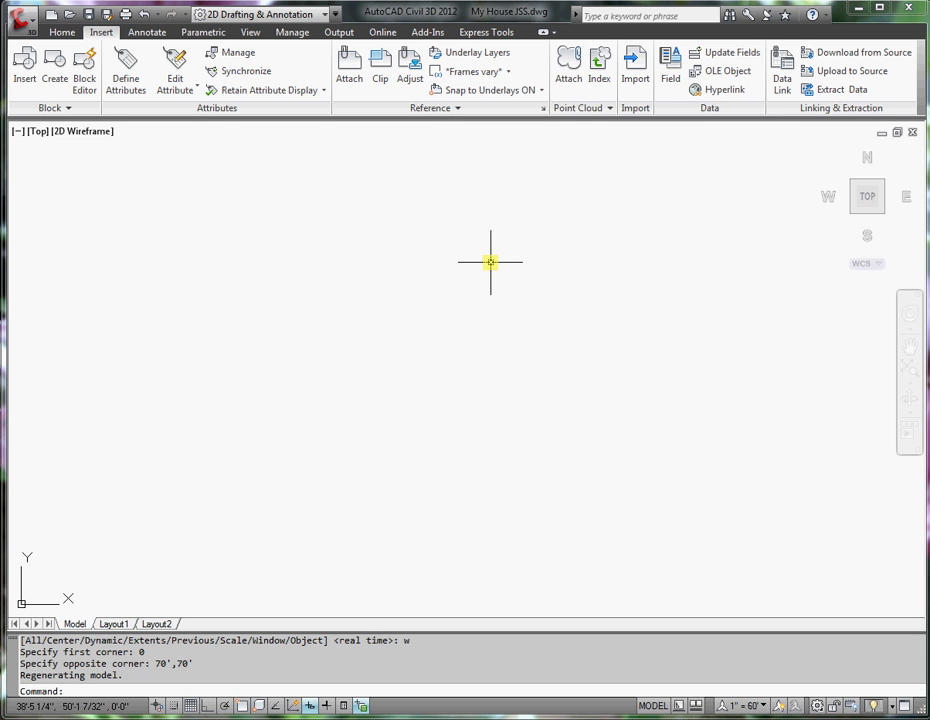
# Step: In the Layer Properties Manager, create layer A-Construction Line coloured red
pyautogui.click(66, 34)
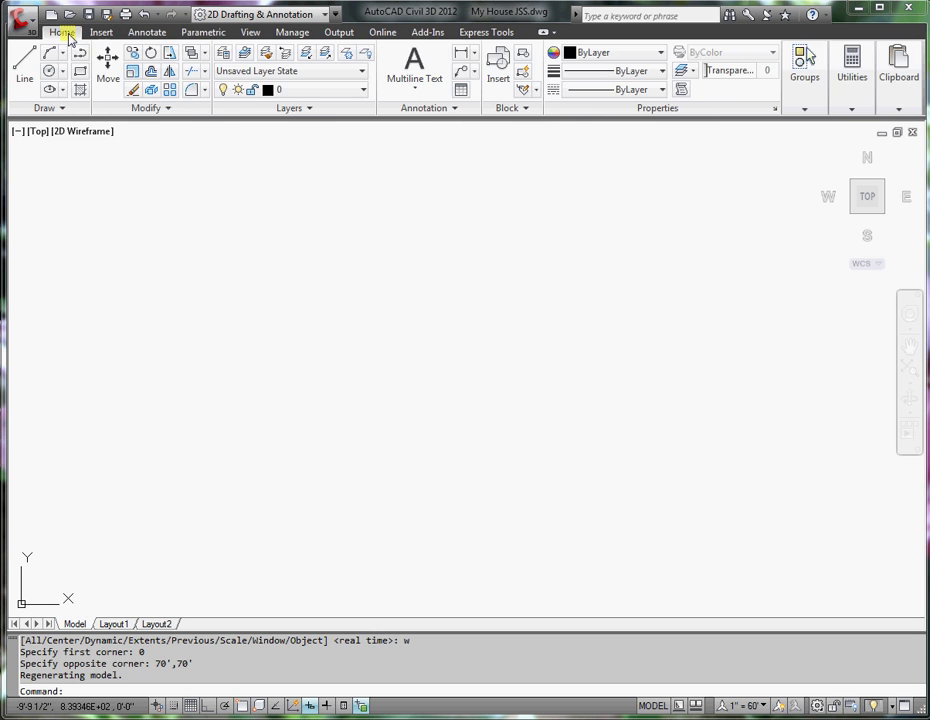
pyautogui.click(224, 56)
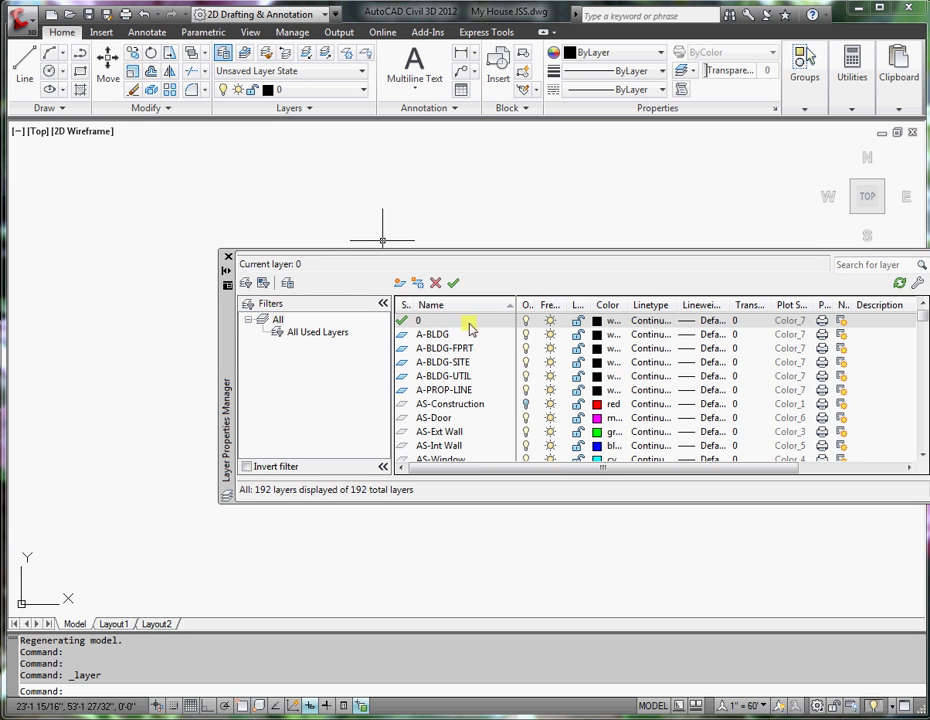
pyautogui.click(399, 284)
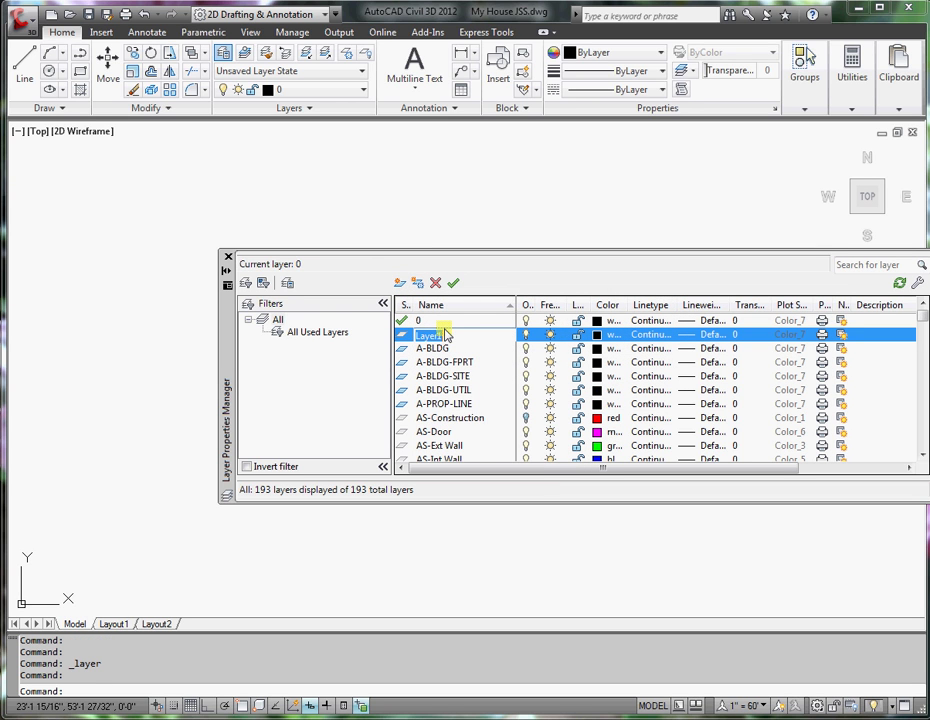
pyautogui.write('A-Construction Line')
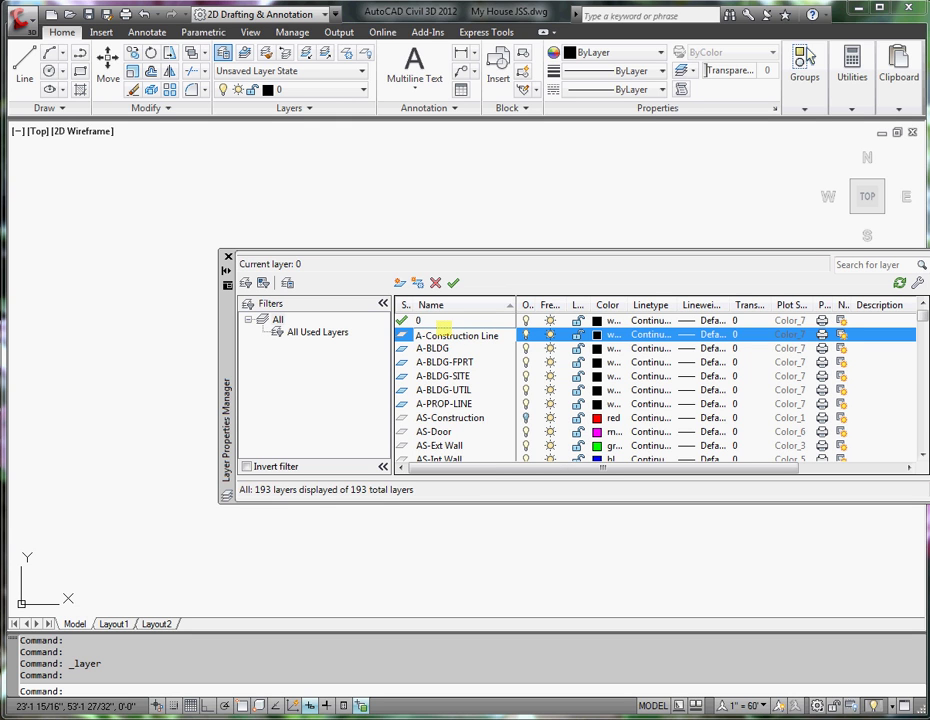
pyautogui.click(595, 336)
pyautogui.click(600, 340)
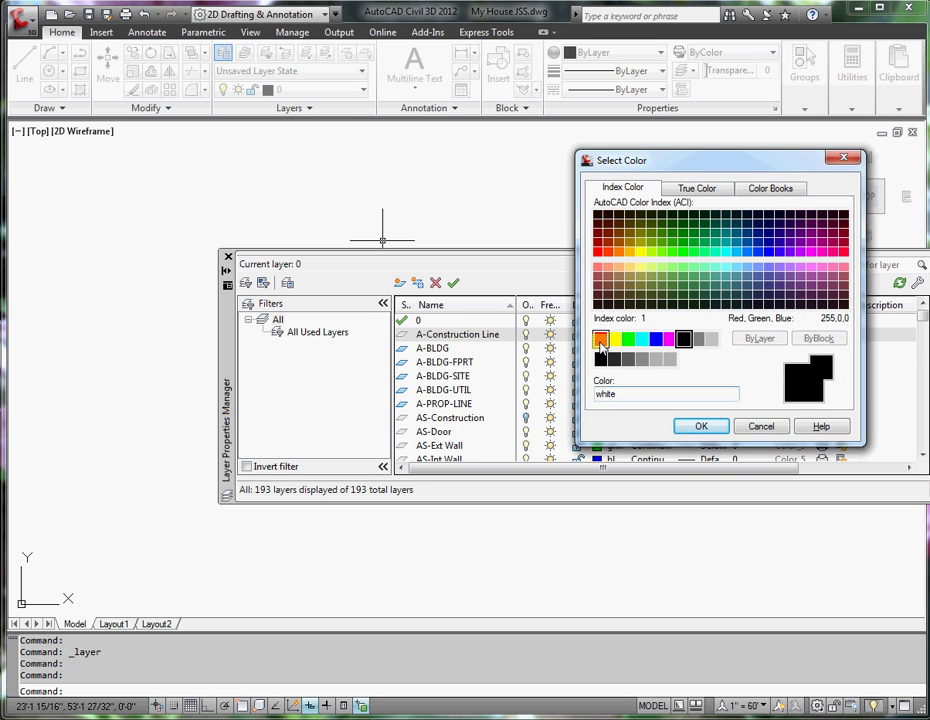
pyautogui.click(701, 426)
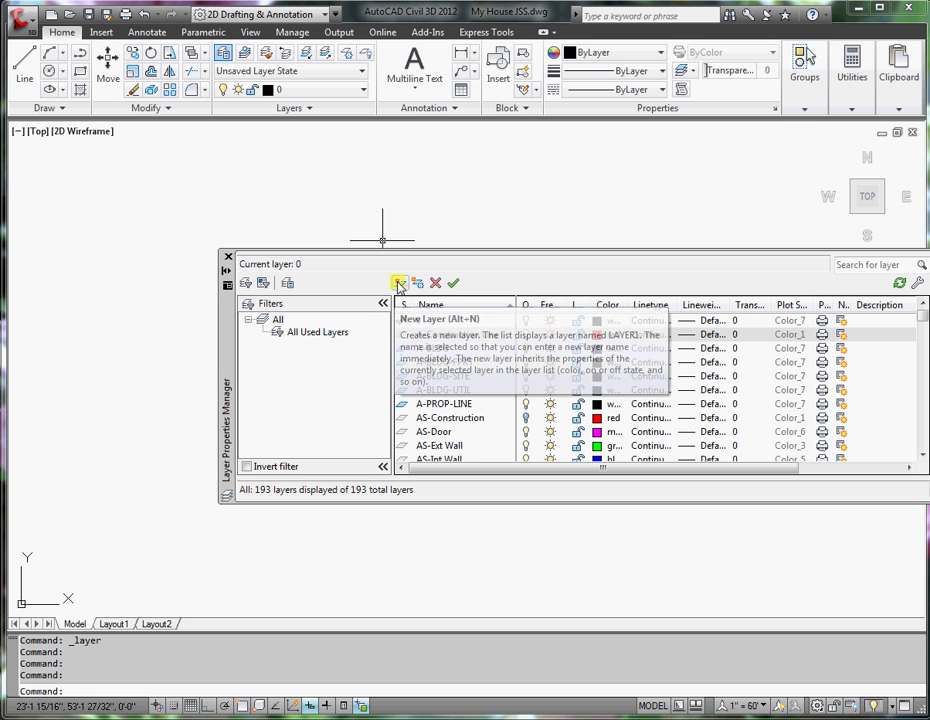
# Step: Create layer A-Wall Exterior and give it green colour 114
pyautogui.click(398, 285)
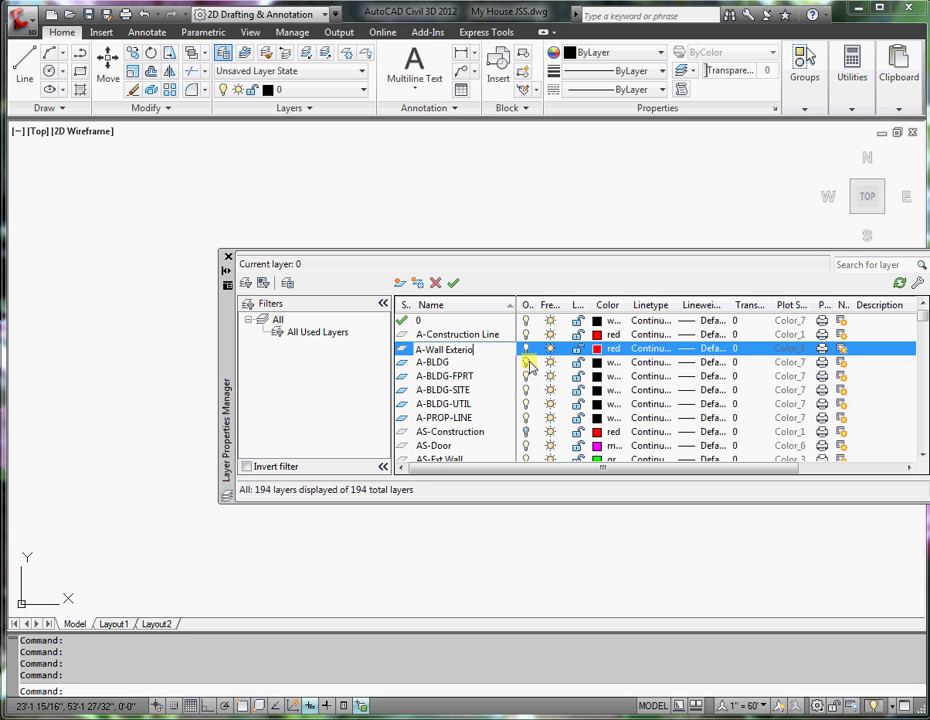
pyautogui.press('Return')
pyautogui.click(613, 349)
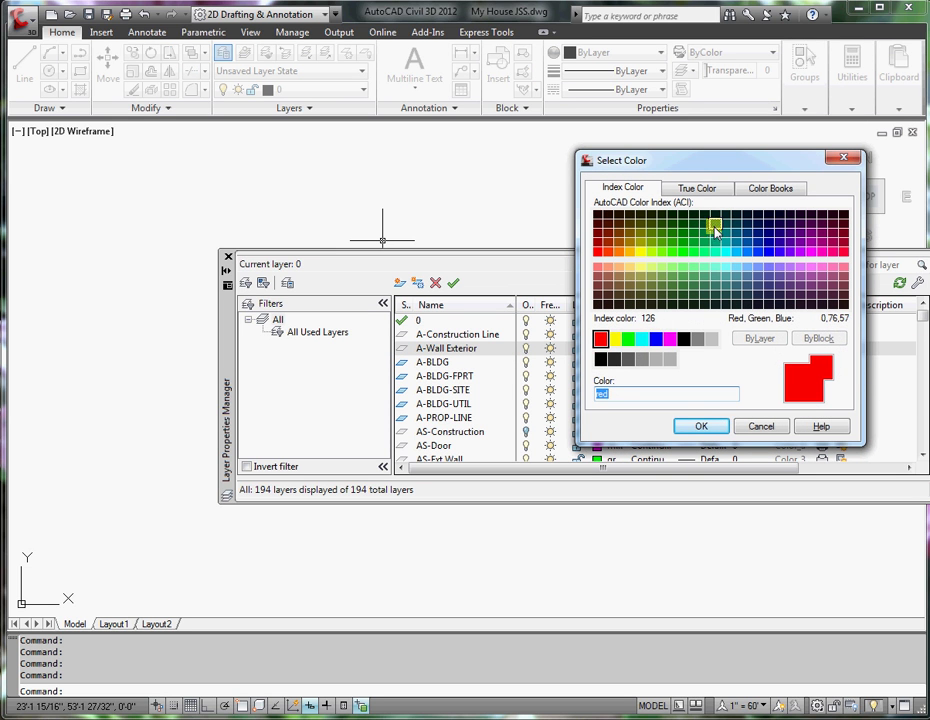
pyautogui.click(705, 233)
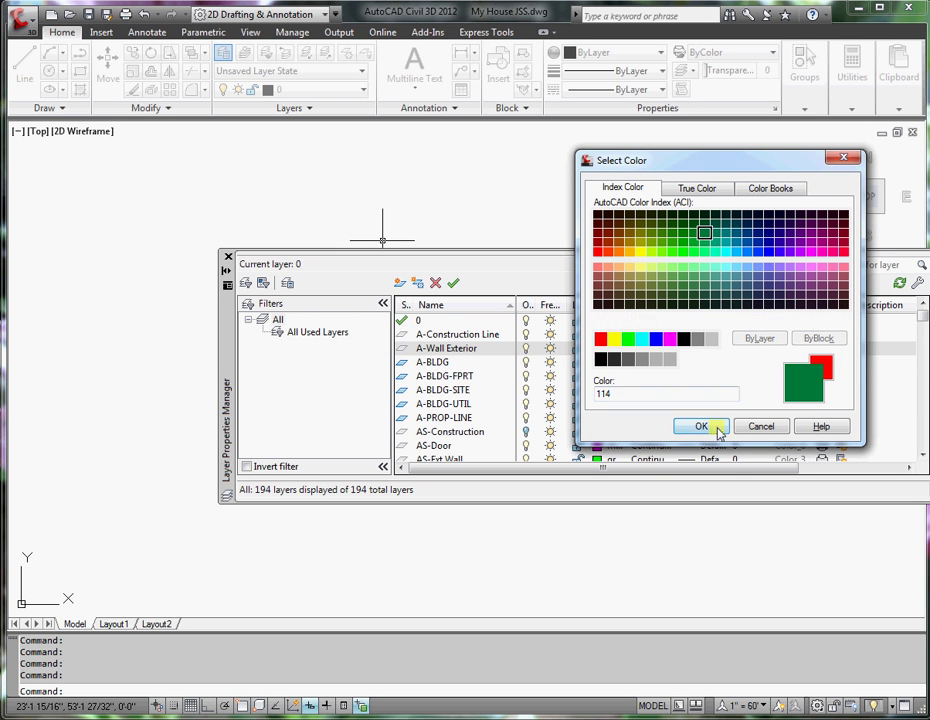
pyautogui.click(706, 427)
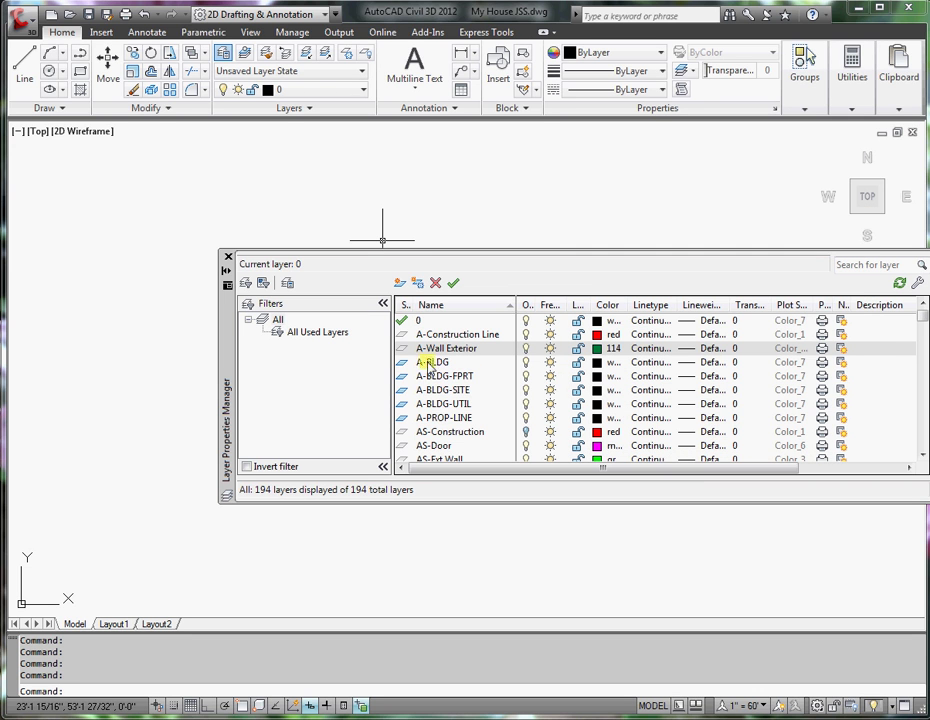
# Step: Create layer A-Wall Interior coloured blue, then set A-Construction Line as the current layer
pyautogui.click(400, 284)
pyautogui.write('A')
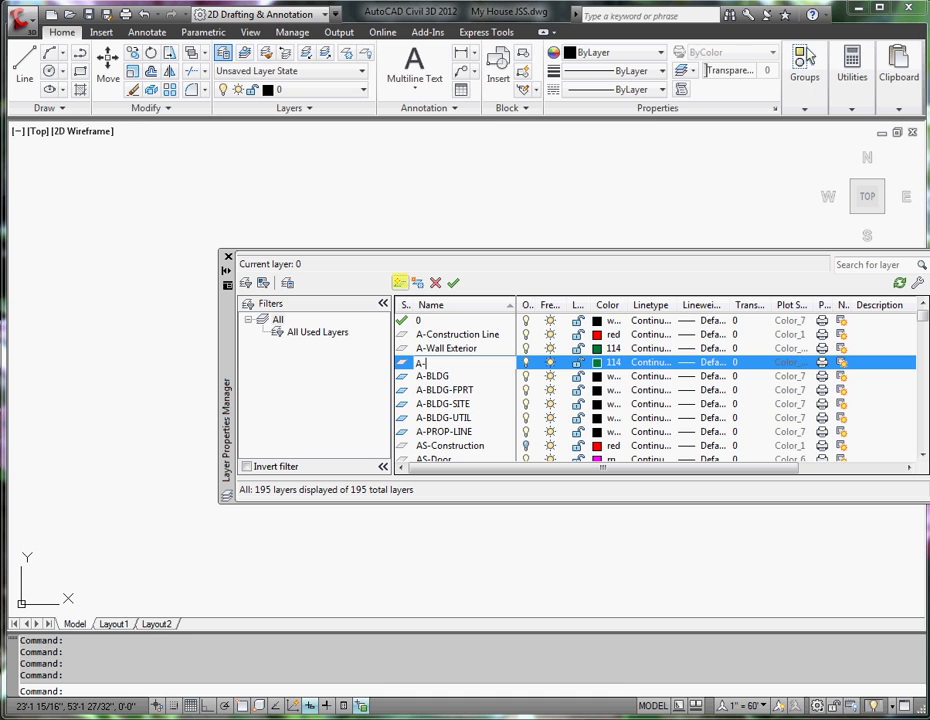
pyautogui.write('-Wall Interior')
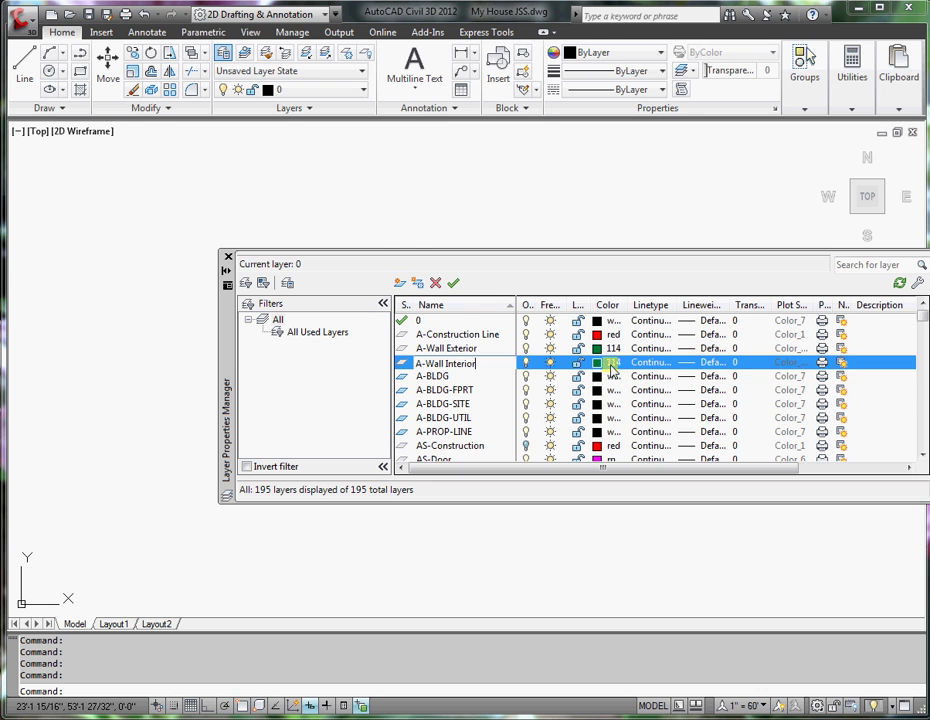
pyautogui.click(610, 362)
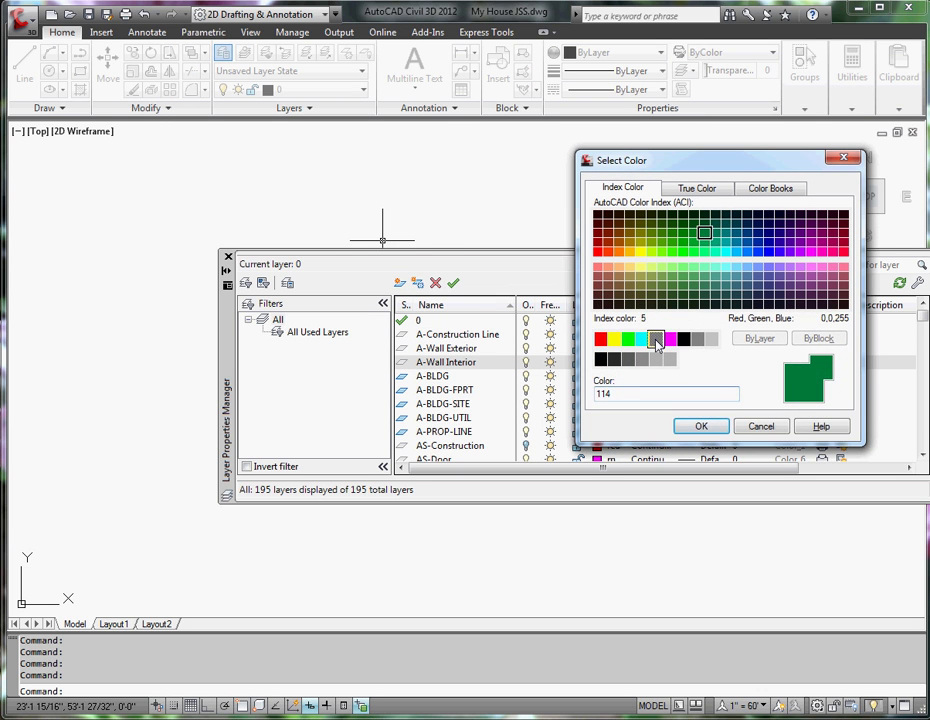
pyautogui.click(656, 339)
pyautogui.click(705, 427)
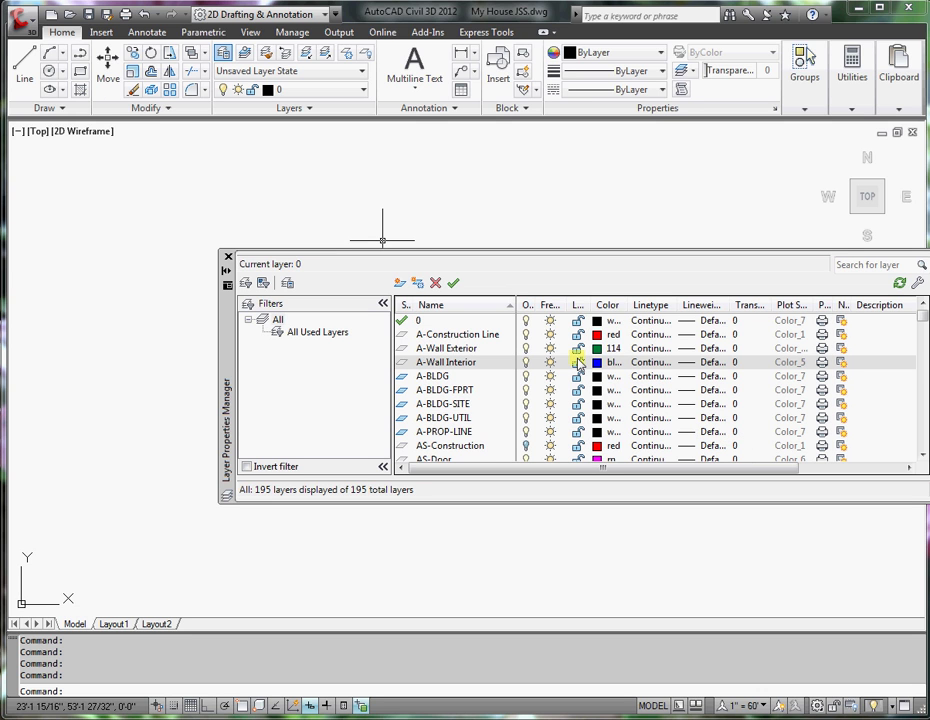
pyautogui.click(456, 336)
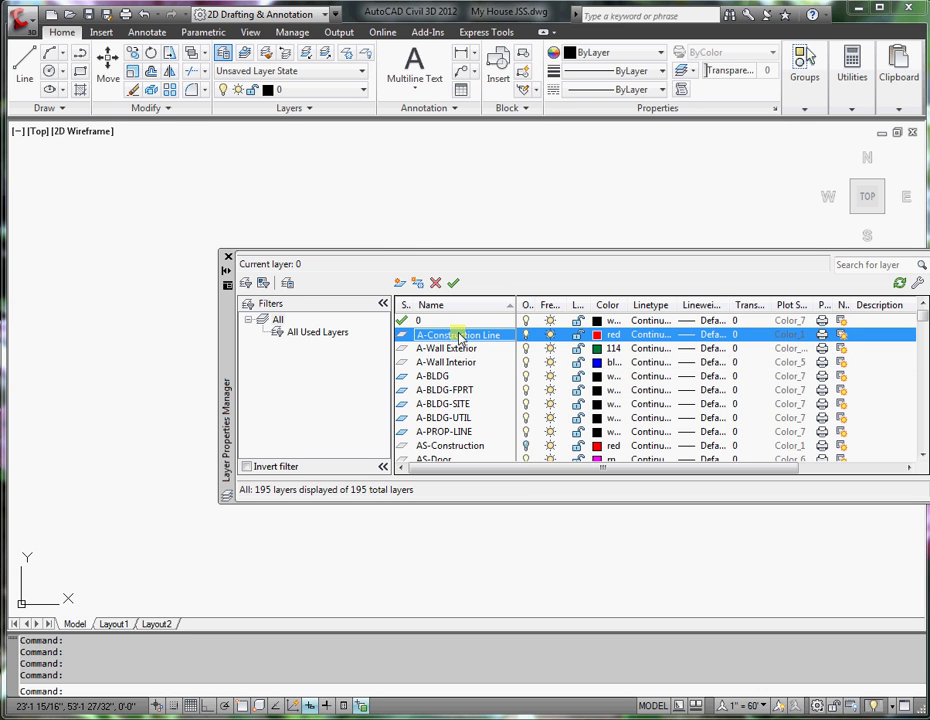
pyautogui.click(453, 284)
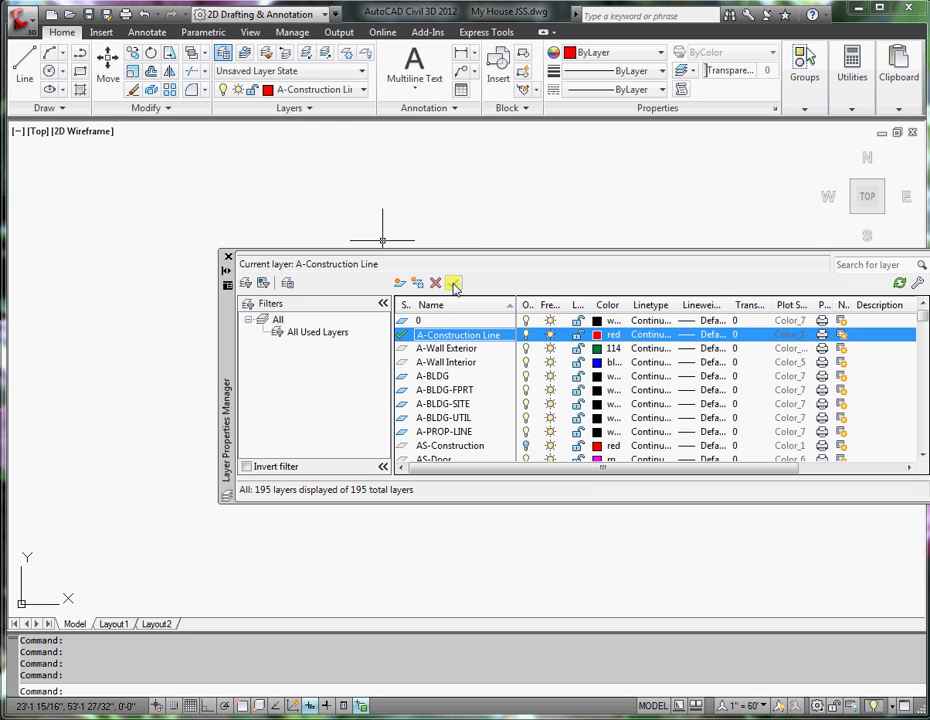